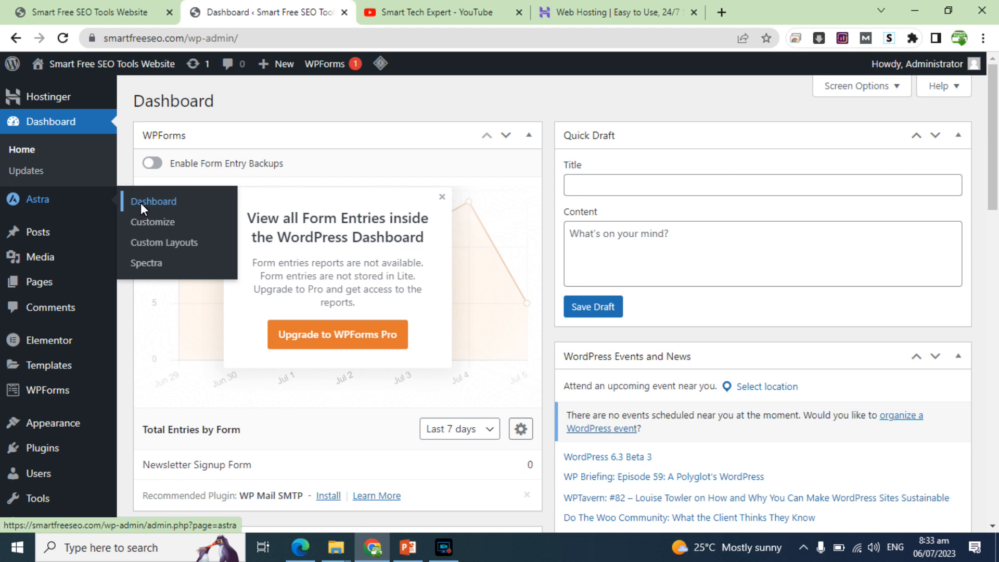
Open the General settings of the site and review all options down to the end of the page.
mouse_move(43, 228)
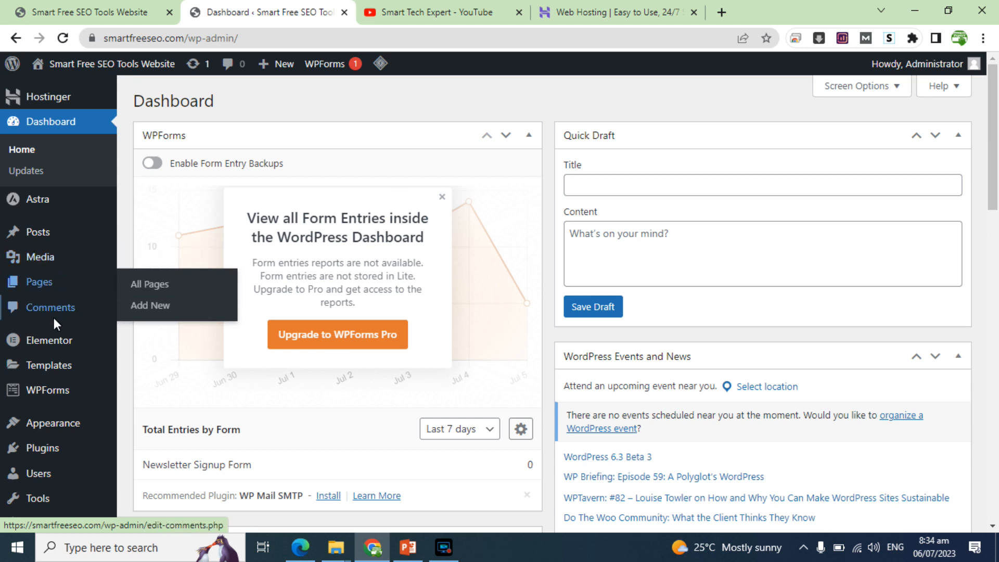
mouse_move(49, 419)
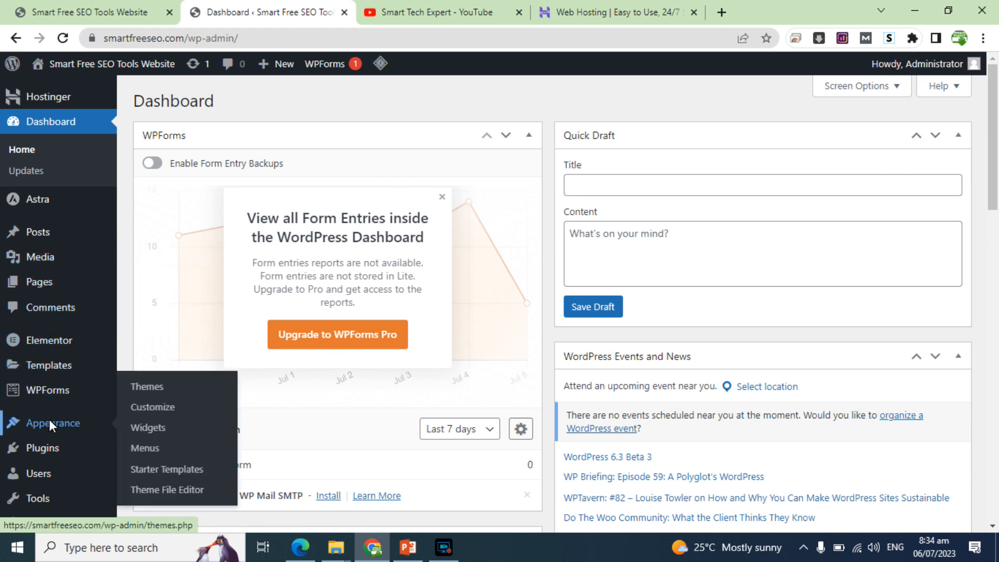
mouse_move(39, 498)
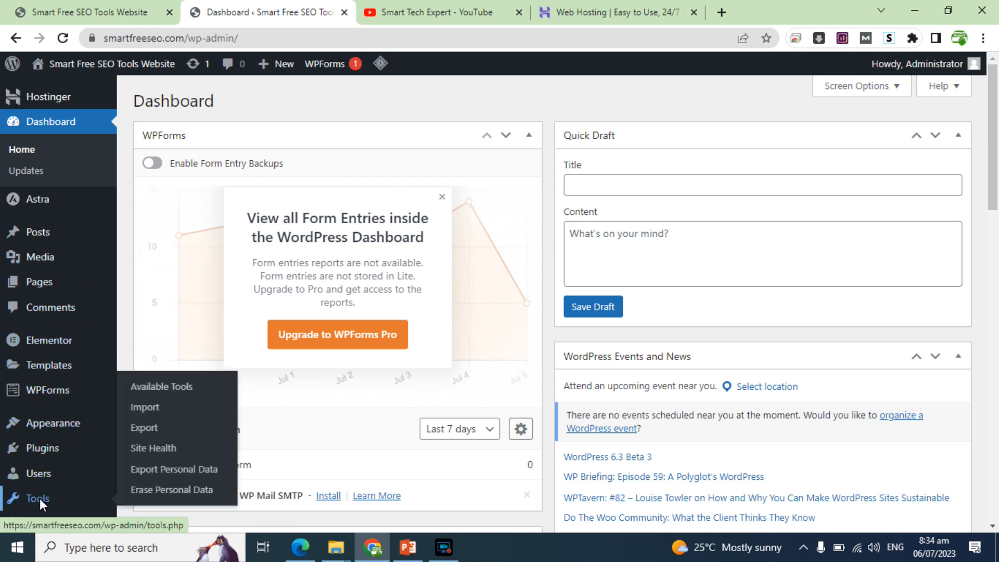
left_click_drag(995, 187, 996, 212)
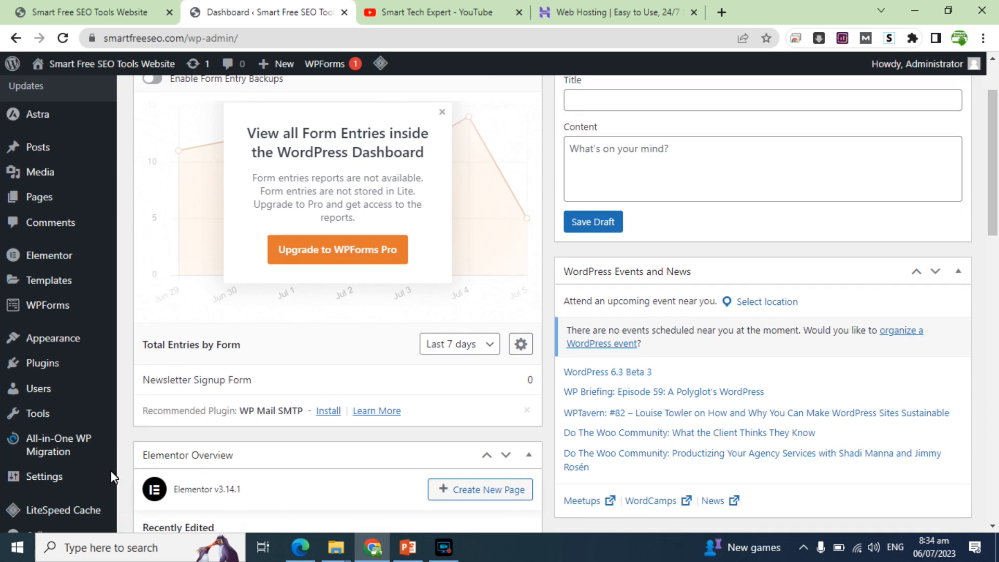
mouse_move(51, 481)
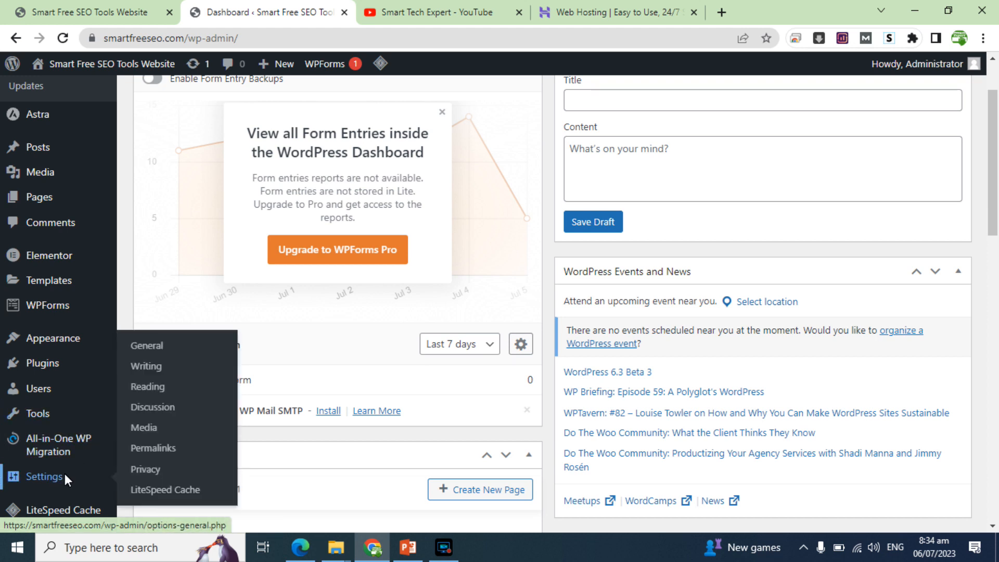
left_click(154, 345)
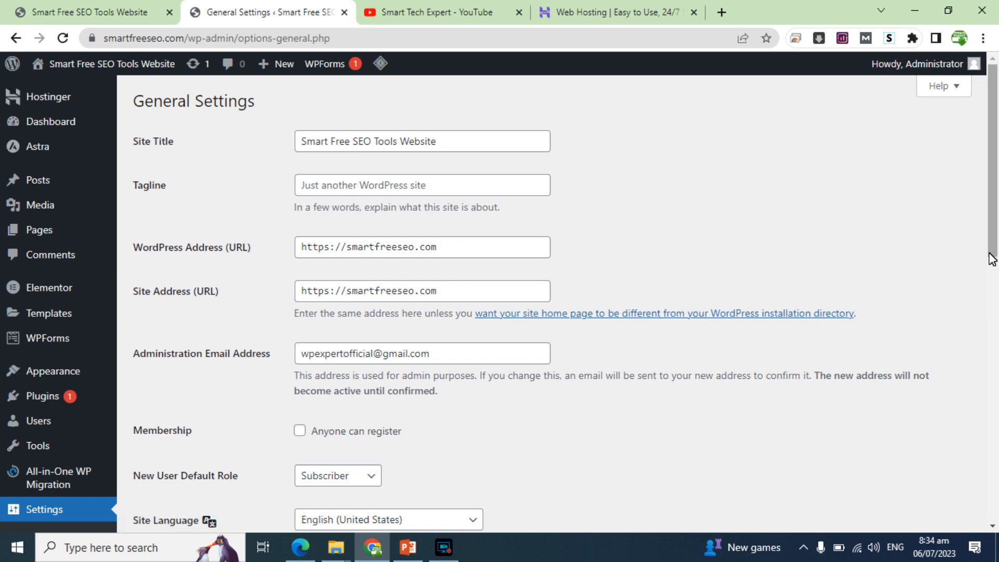
left_click_drag(993, 238, 992, 311)
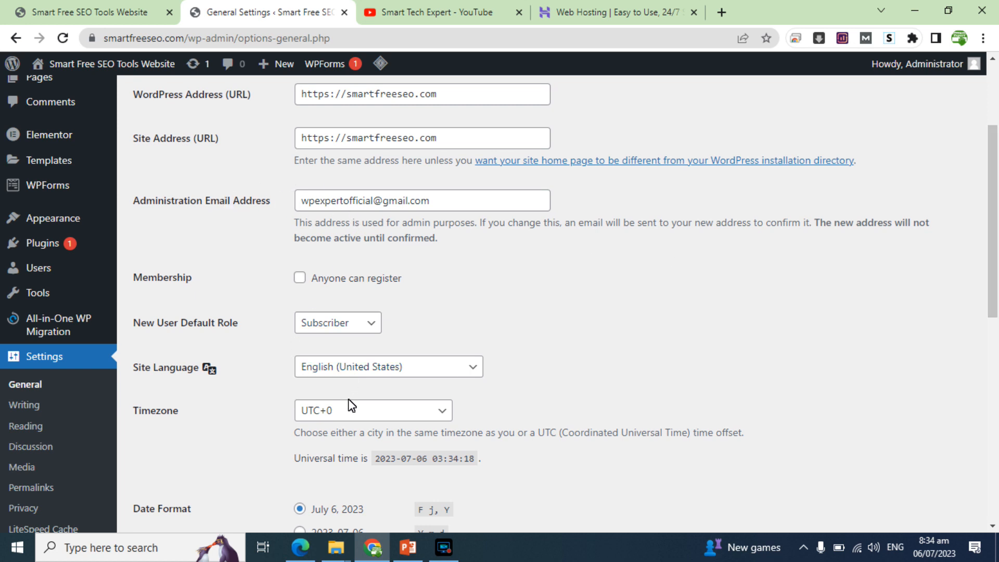
left_click_drag(993, 268, 998, 487)
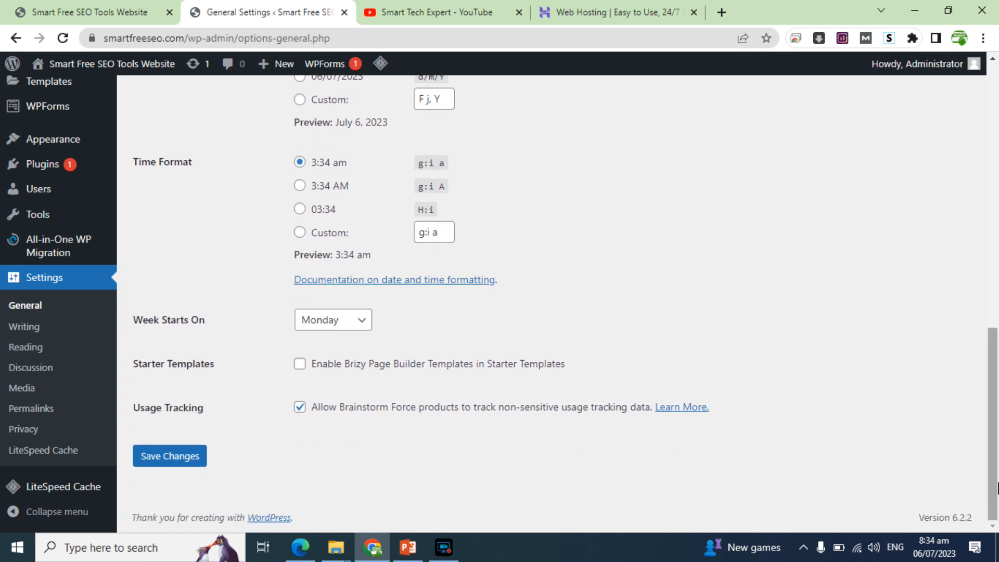
Open the Writing settings and examine the default post category, the post format choices, and the post-via-email and update service options.
left_click(26, 327)
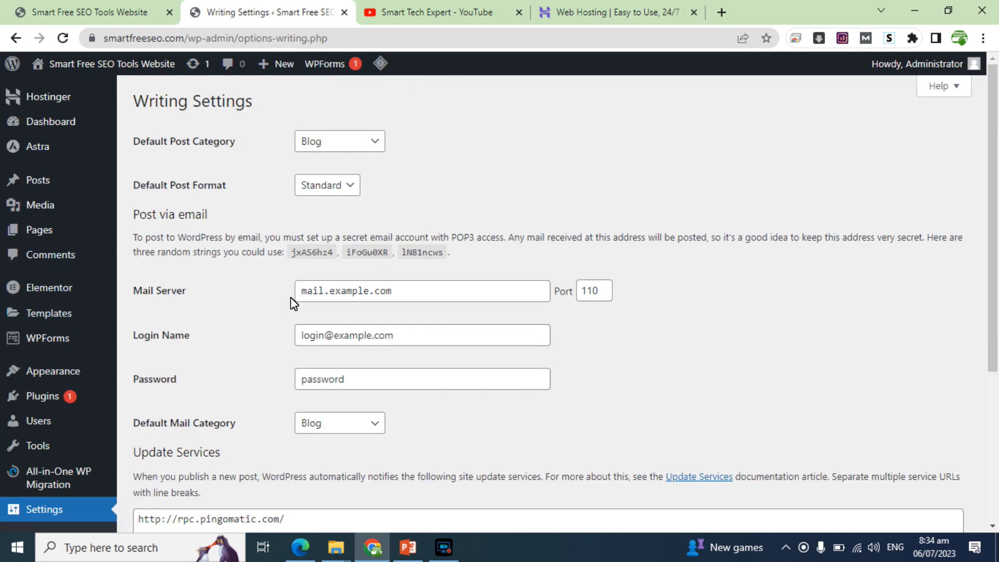
left_click(335, 142)
left_click(336, 142)
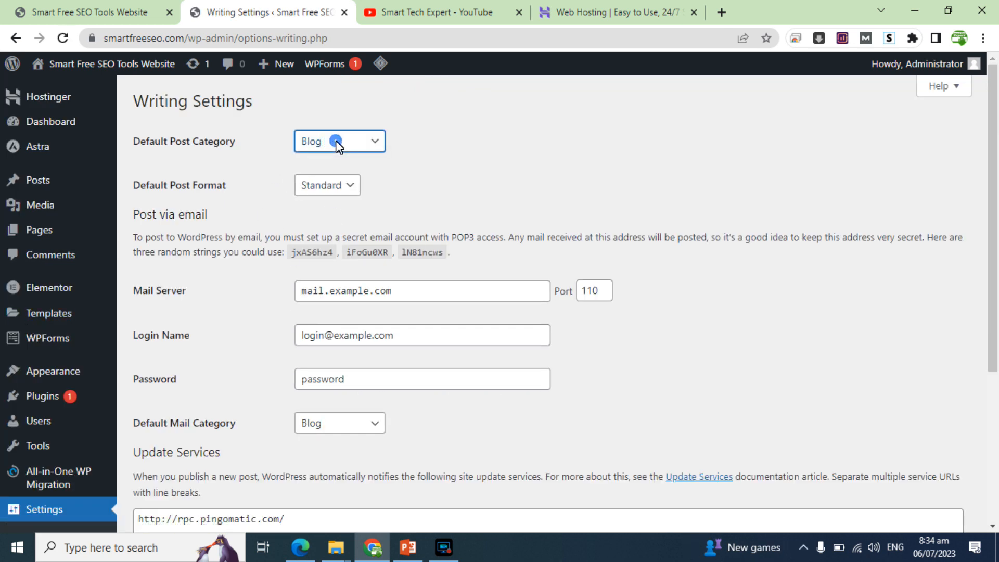
left_click(335, 186)
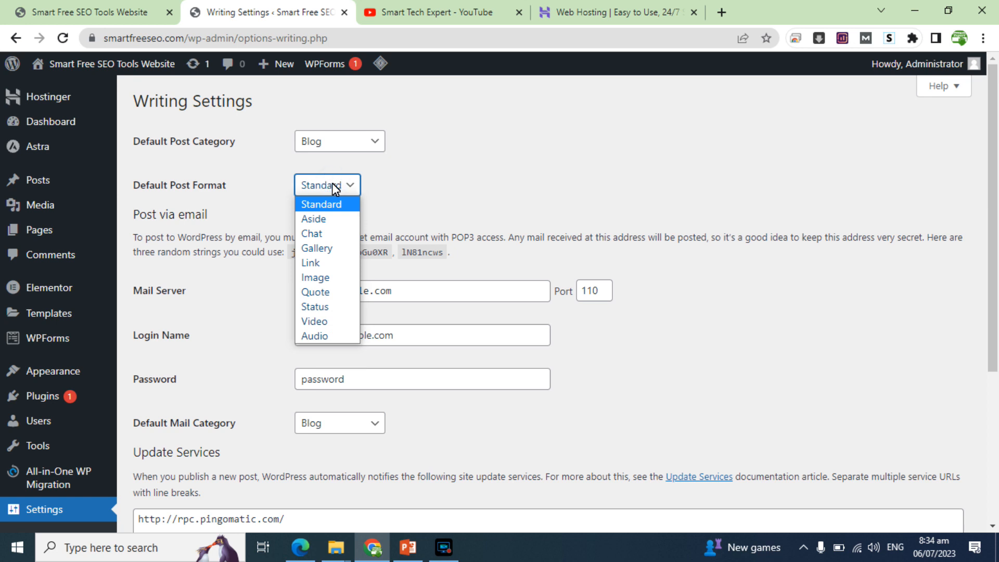
left_click(332, 183)
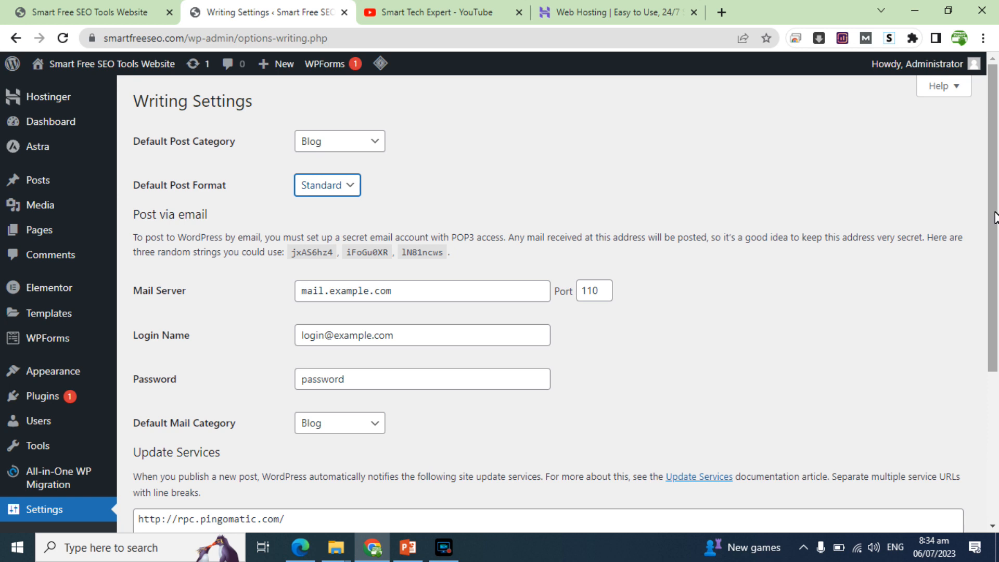
scroll(993, 214, "down", 2)
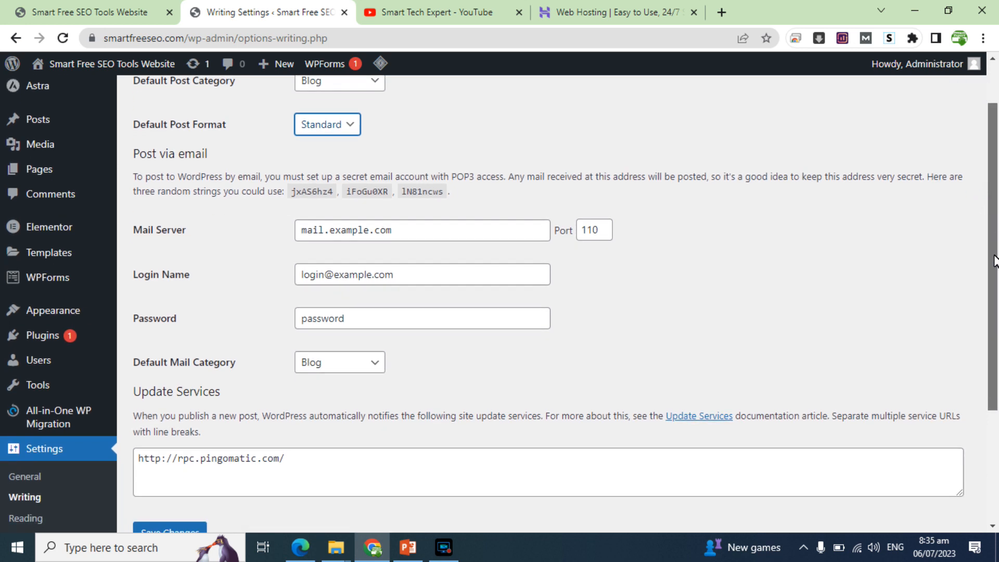
scroll(993, 215, "down", 1)
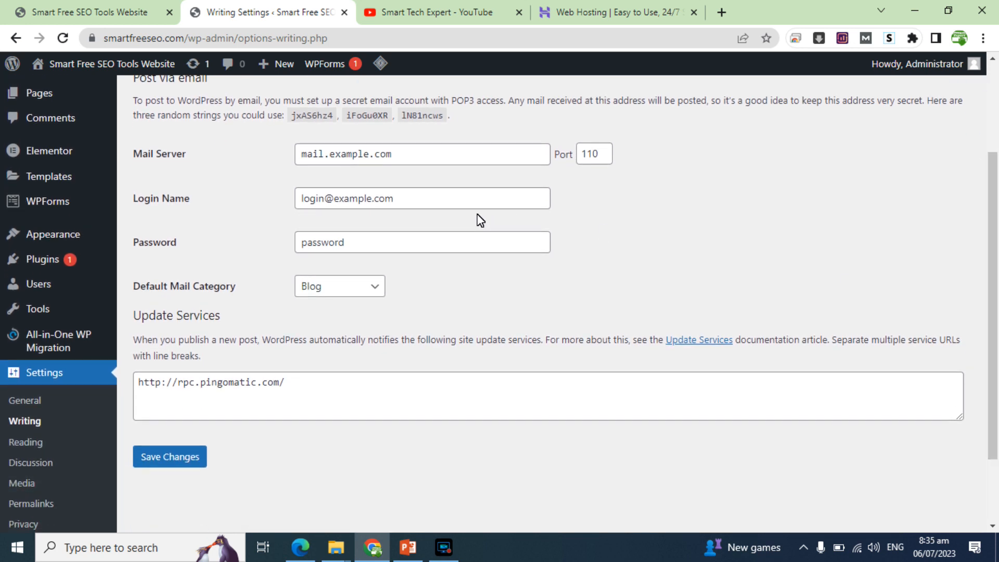
Open the Reading settings and examine the homepage and posts page choices, feed options and search engine visibility.
left_click(26, 446)
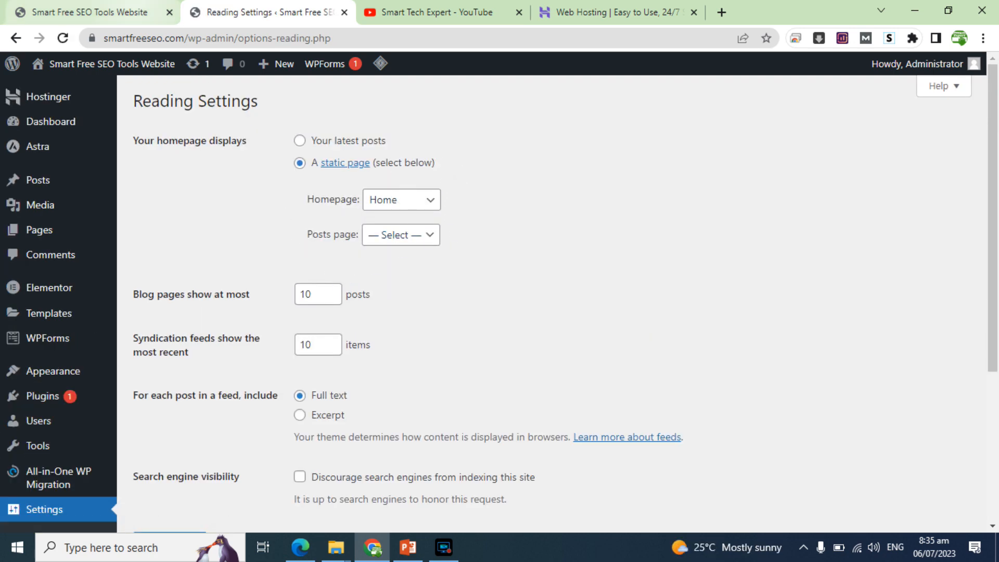
left_click(130, 11)
left_click(235, 11)
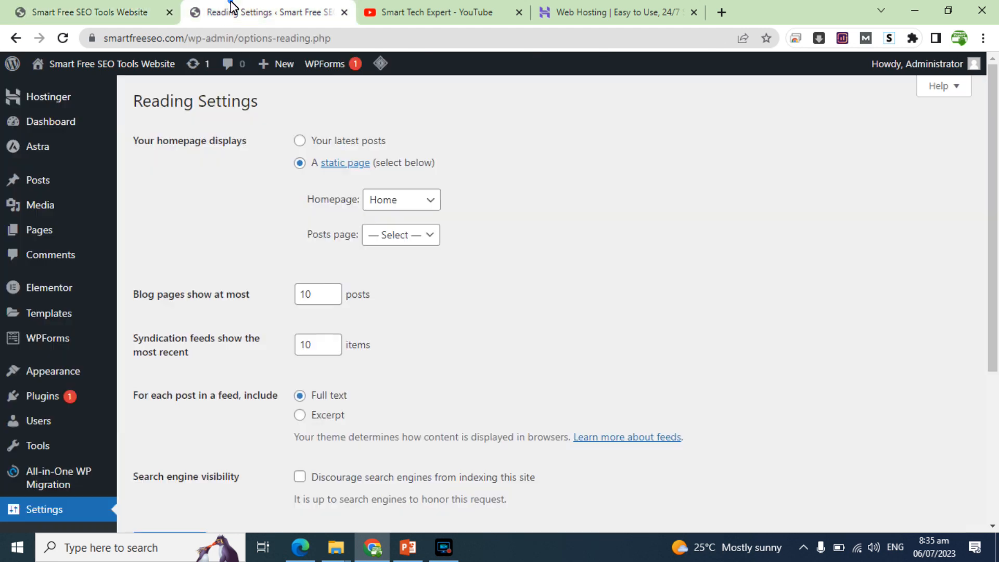
left_click(411, 202)
left_click(410, 201)
left_click(422, 235)
left_click(421, 236)
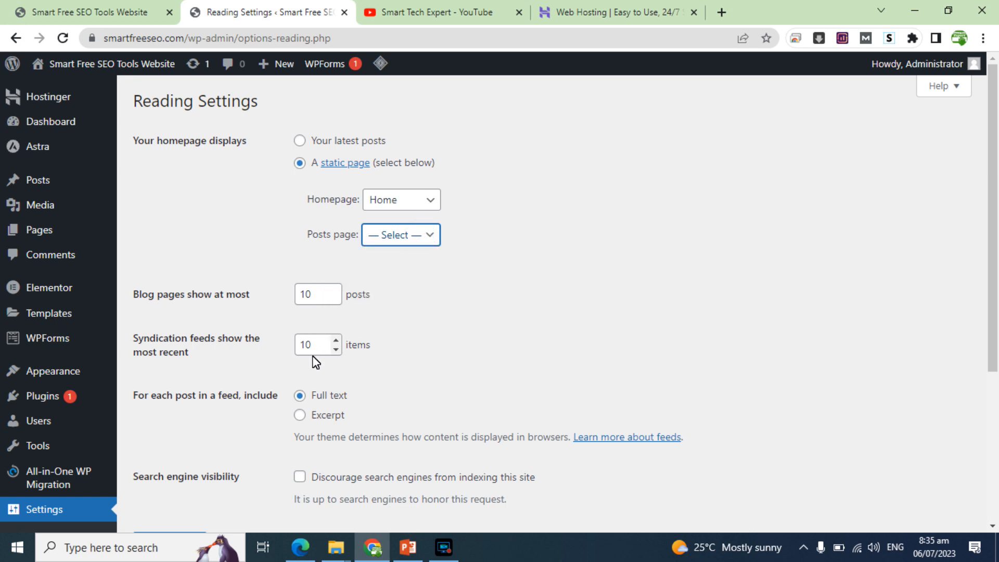
left_click(994, 218)
left_click_drag(995, 219, 994, 301)
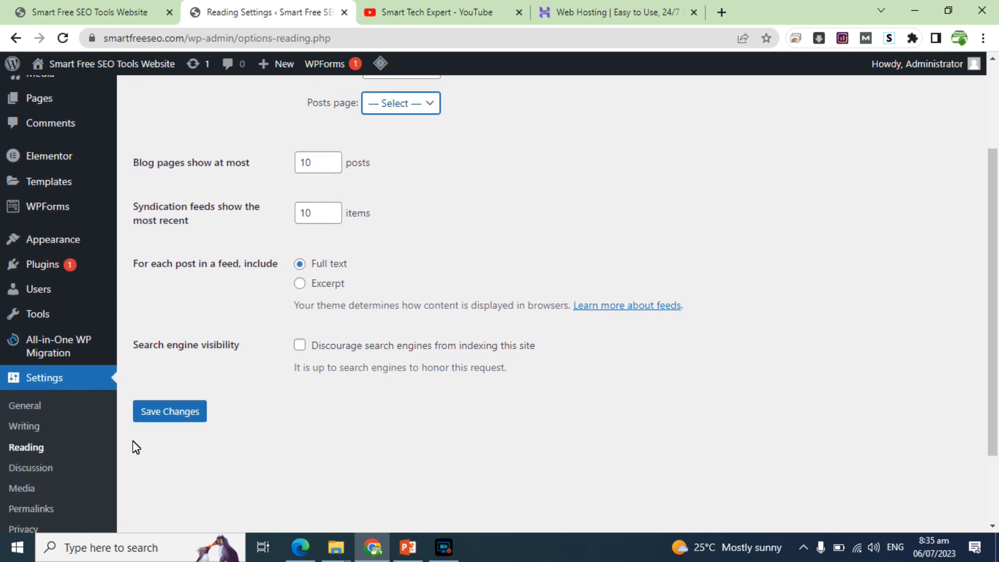
Review the Discussion settings through the default avatars, and the Media settings for image sizes and uploads.
left_click(35, 467)
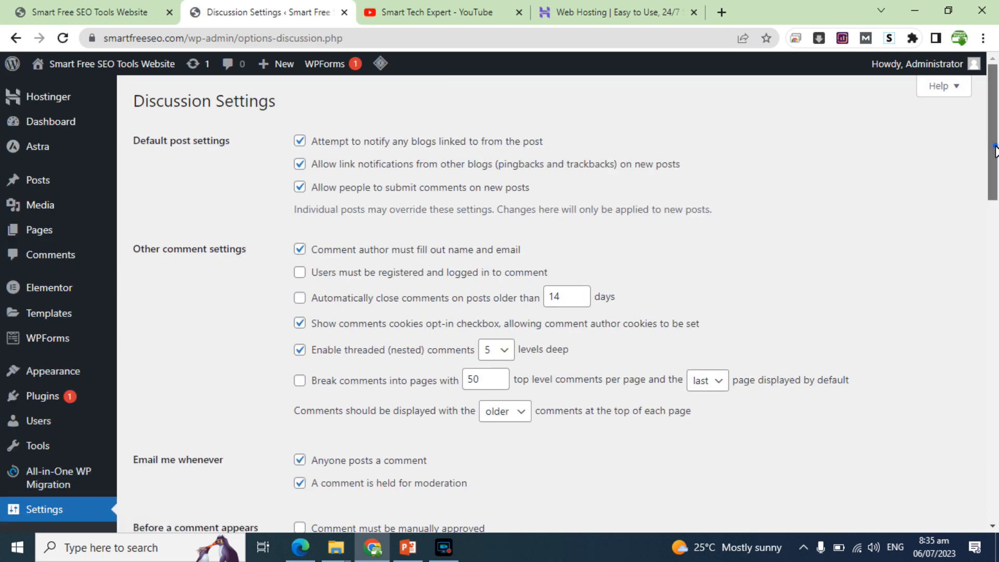
left_click_drag(994, 150, 998, 494)
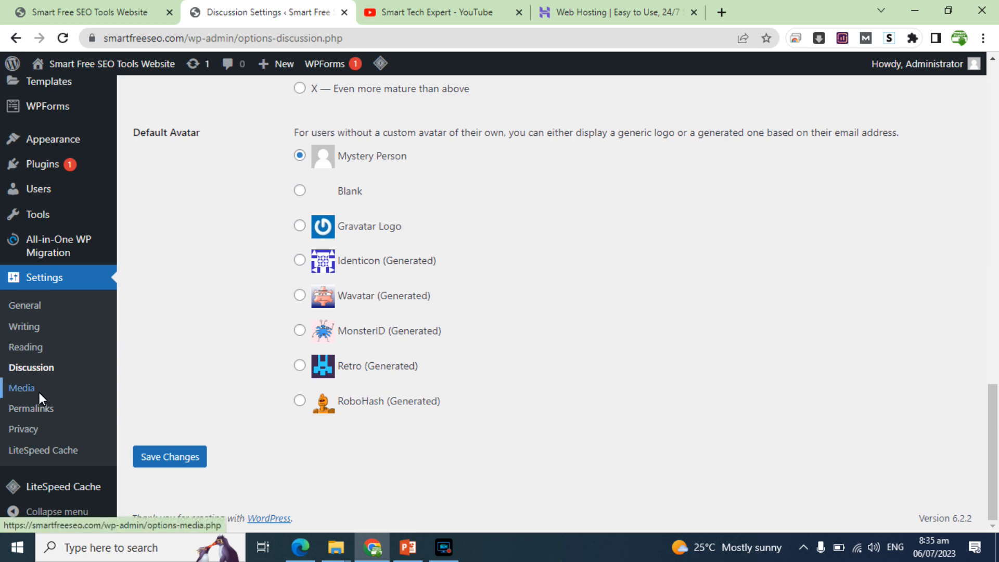
left_click(18, 389)
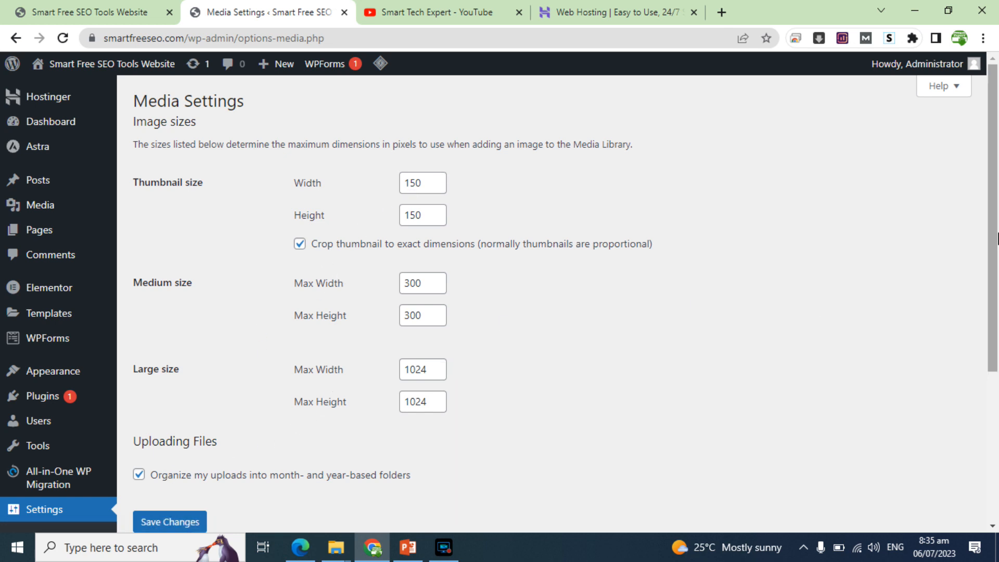
scroll(994, 239, "down", 5)
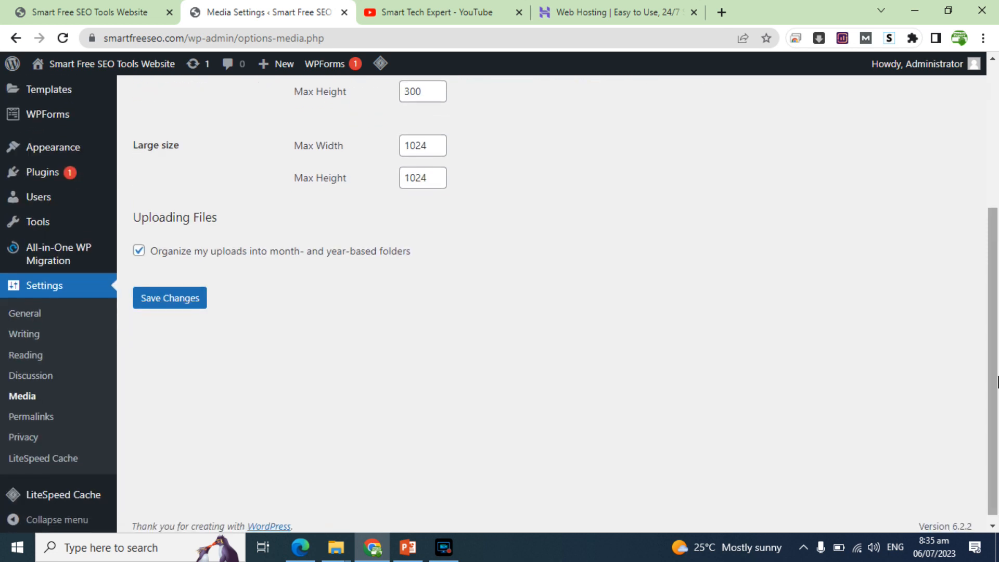
Set the permalink structure to Post name and save it, viewing the live site's Features page URL before saving.
left_click(40, 414)
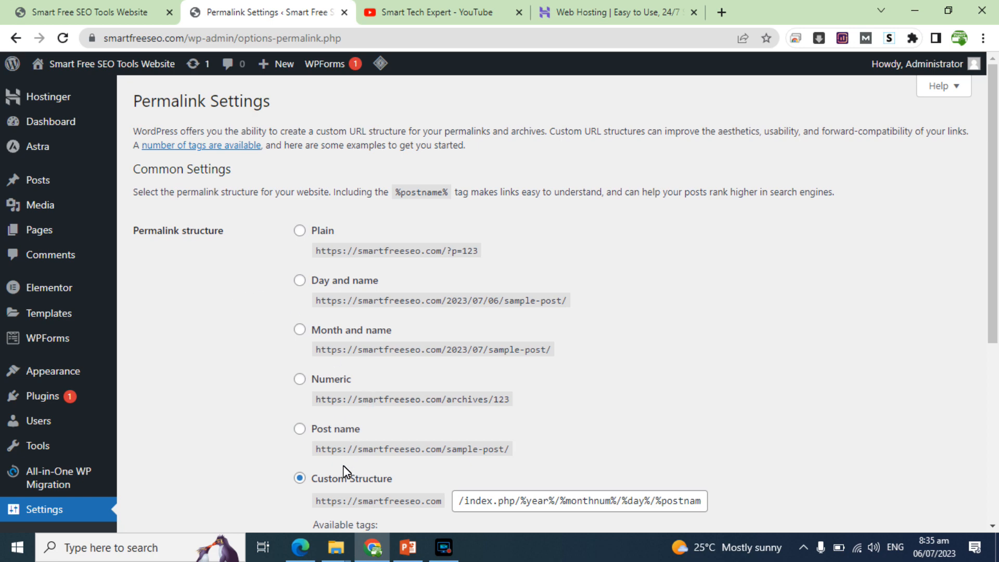
left_click(300, 428)
left_click(128, 12)
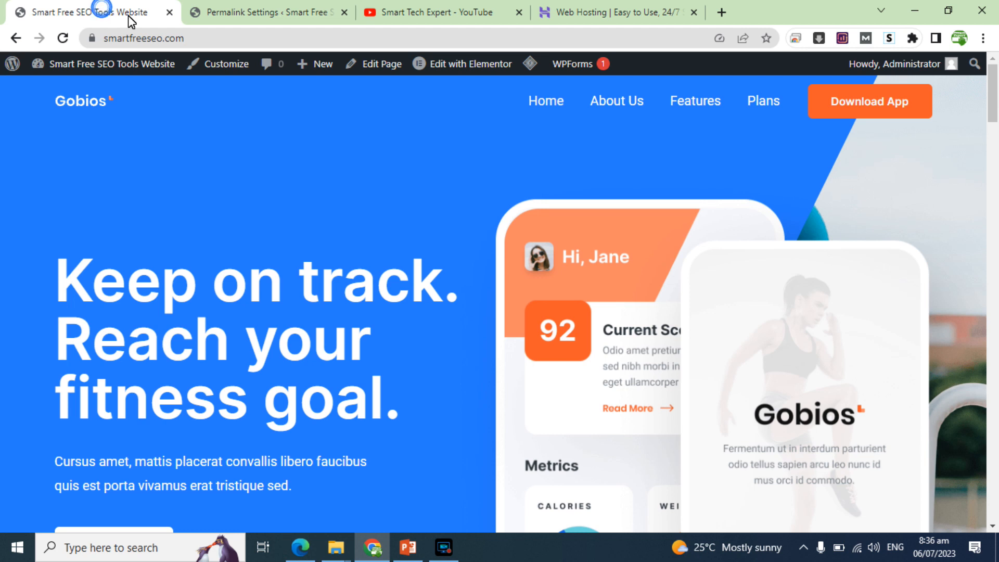
left_click(690, 100)
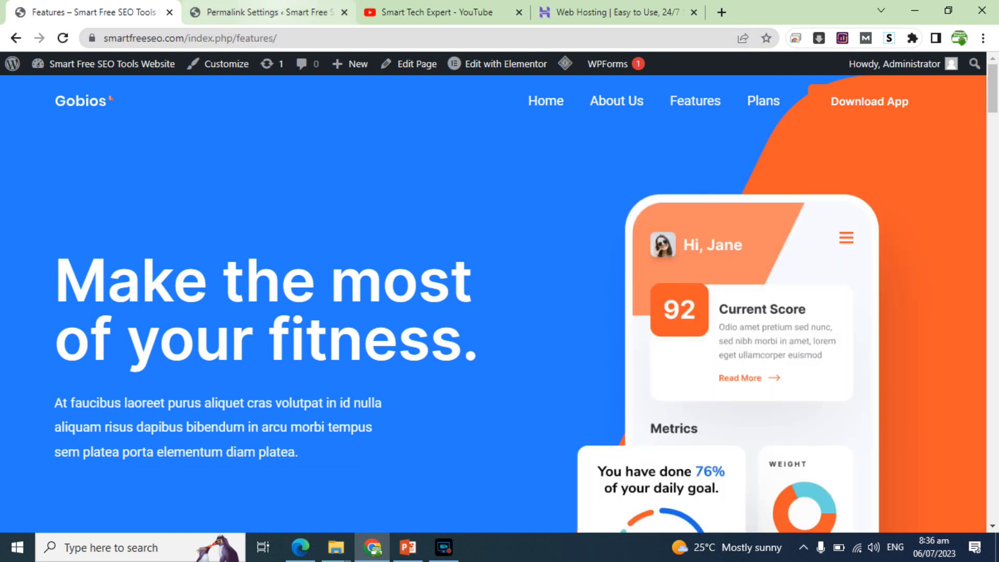
left_click(271, 10)
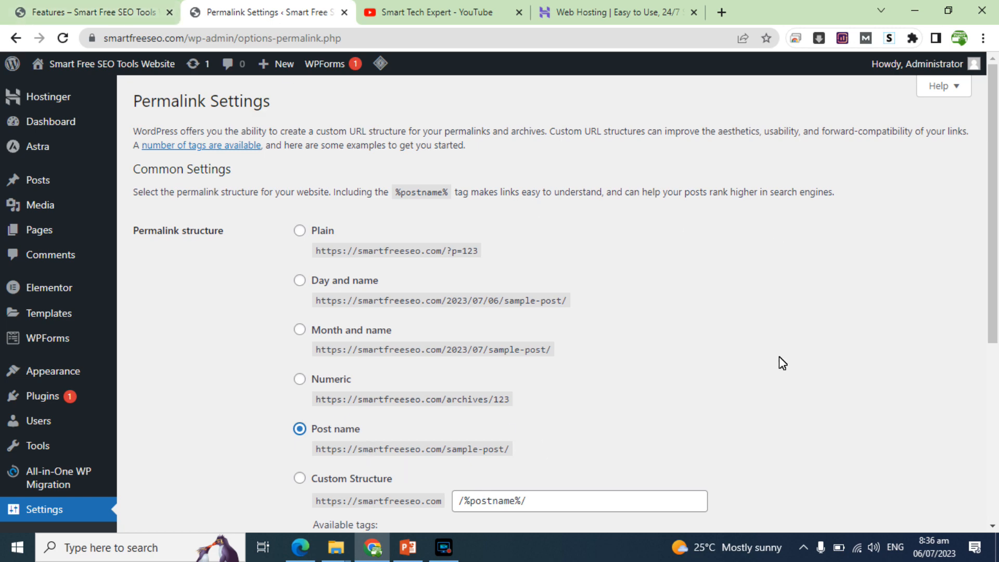
left_click_drag(993, 214, 982, 419)
left_click(172, 463)
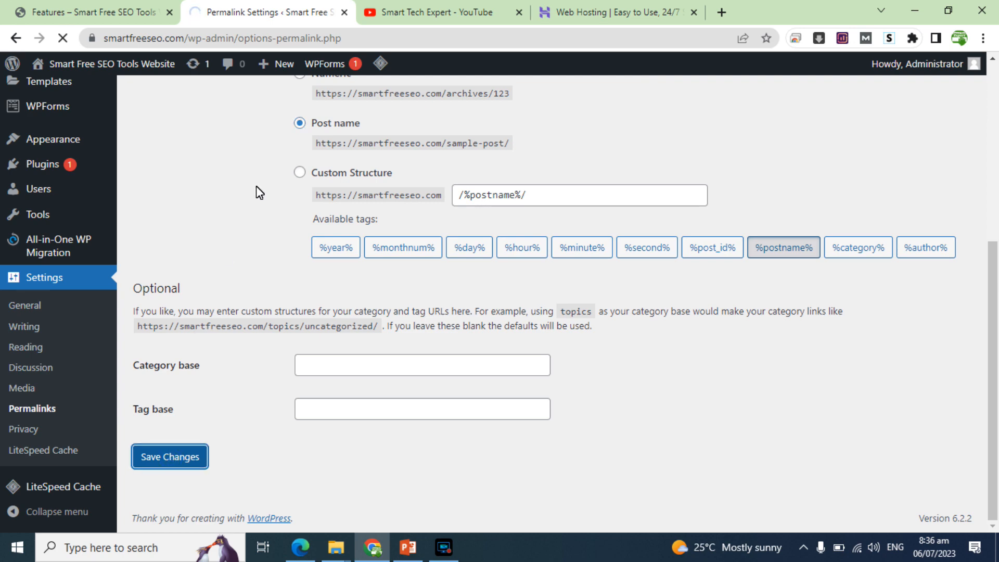
left_click(57, 11)
left_click_drag(189, 39, 364, 53)
key("BackSpace")
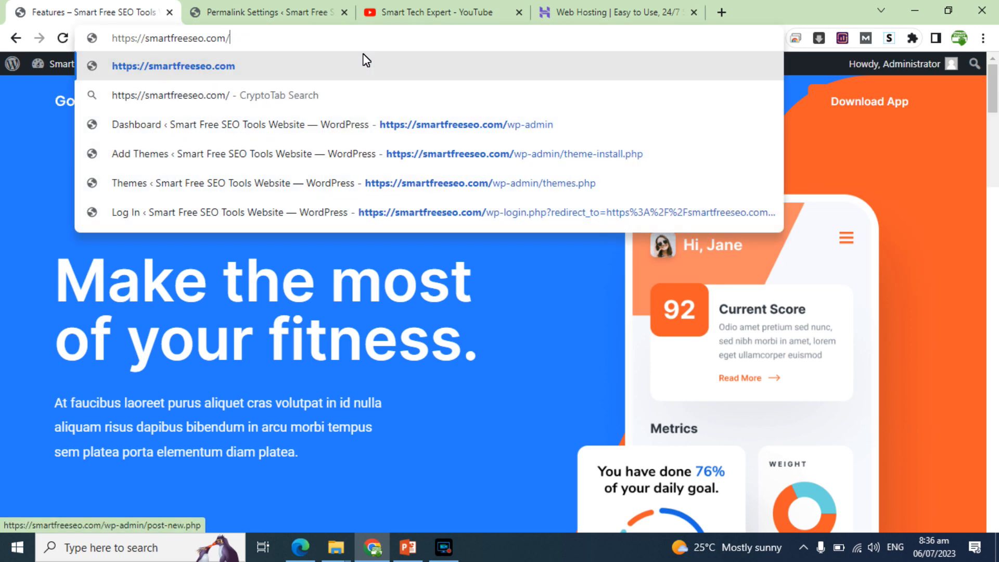
key("Return")
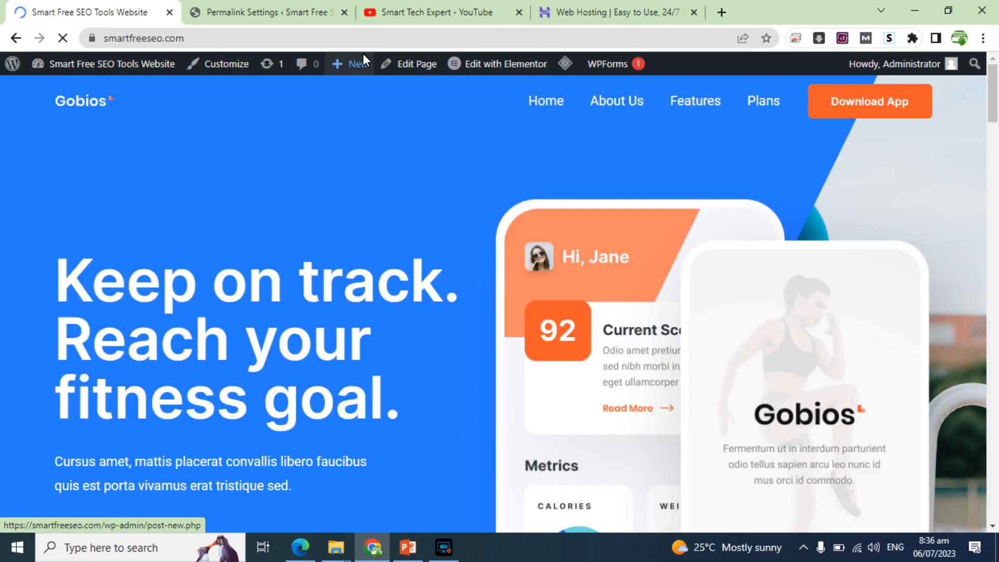
left_click(704, 101)
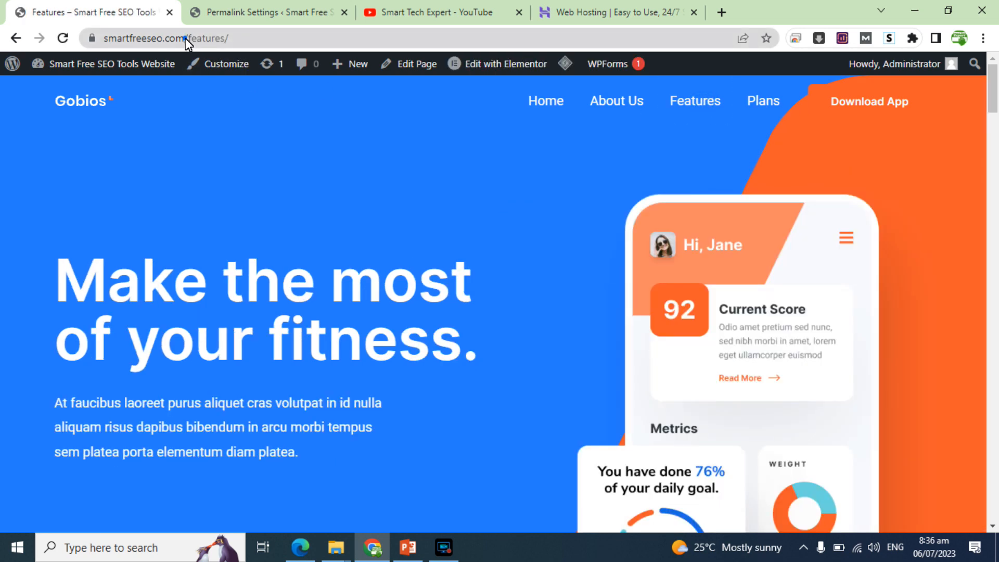
left_click_drag(185, 39, 315, 28)
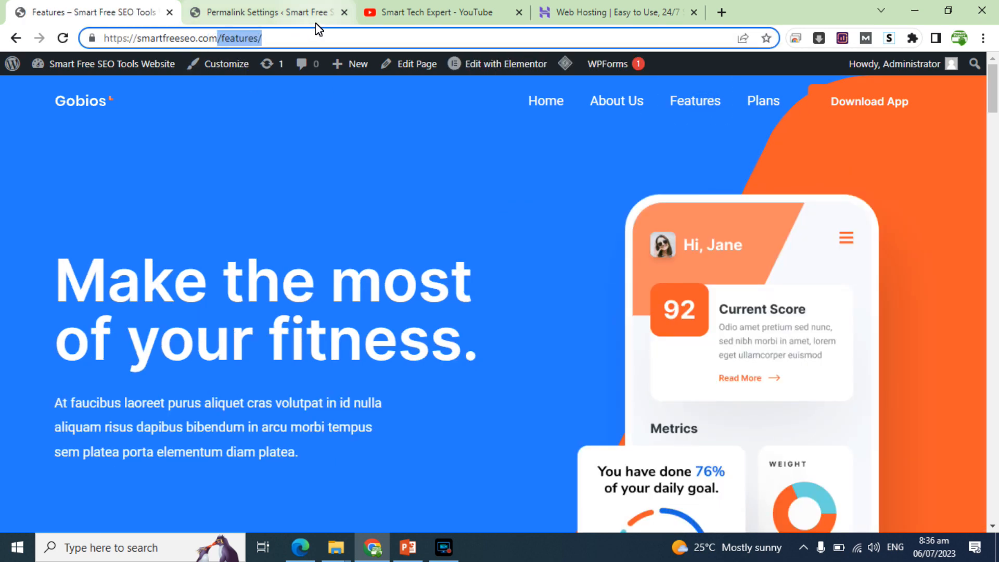
Return to the Permalink settings and examine the Post name sample URL and the optional category and tag bases.
left_click(269, 12)
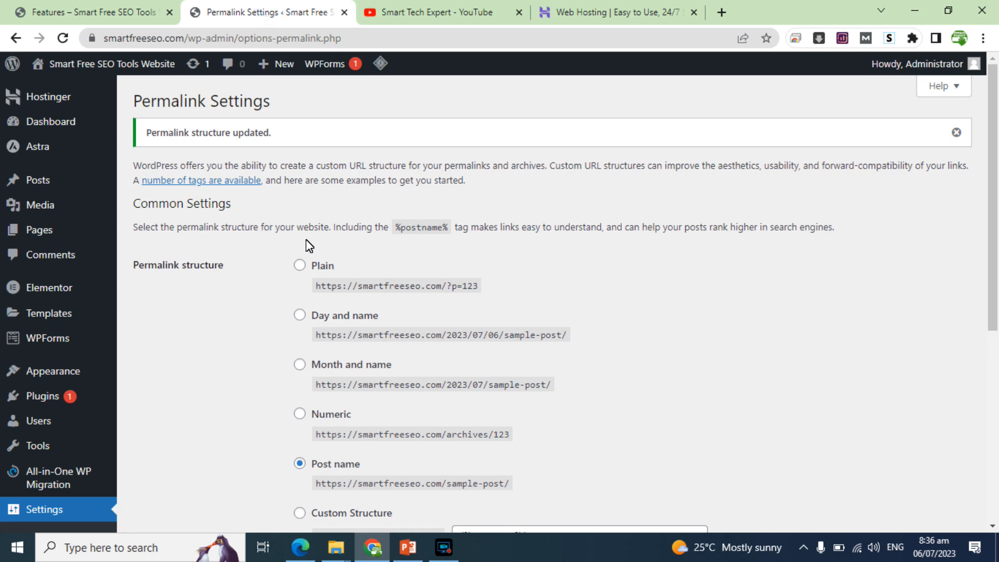
left_click_drag(991, 192, 993, 349)
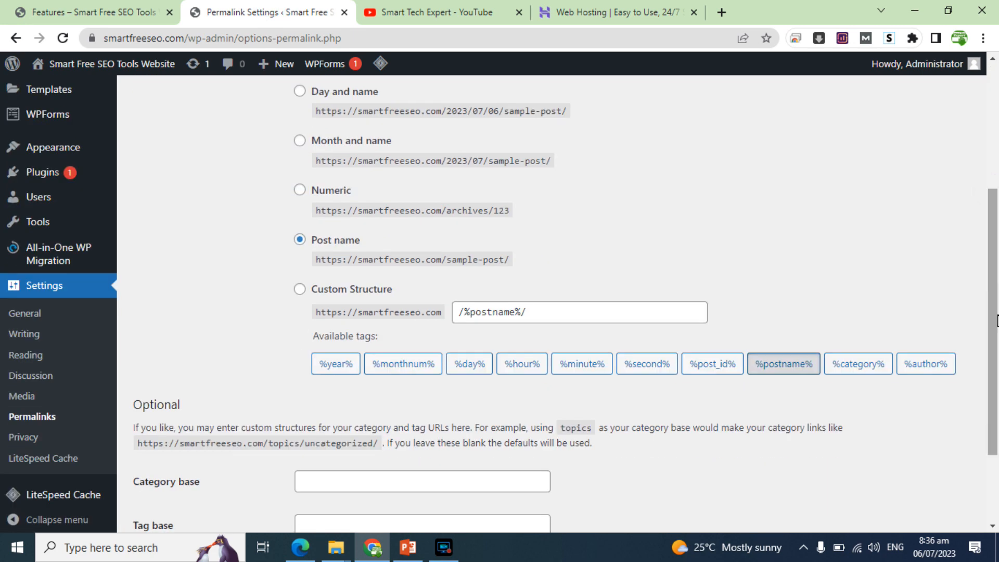
triple_click(446, 260)
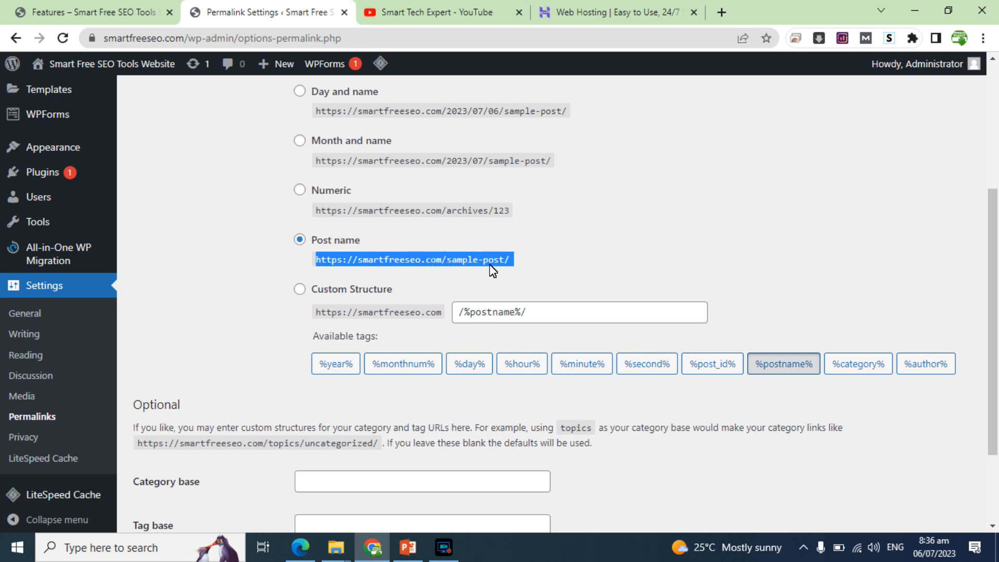
left_click_drag(993, 294, 997, 362)
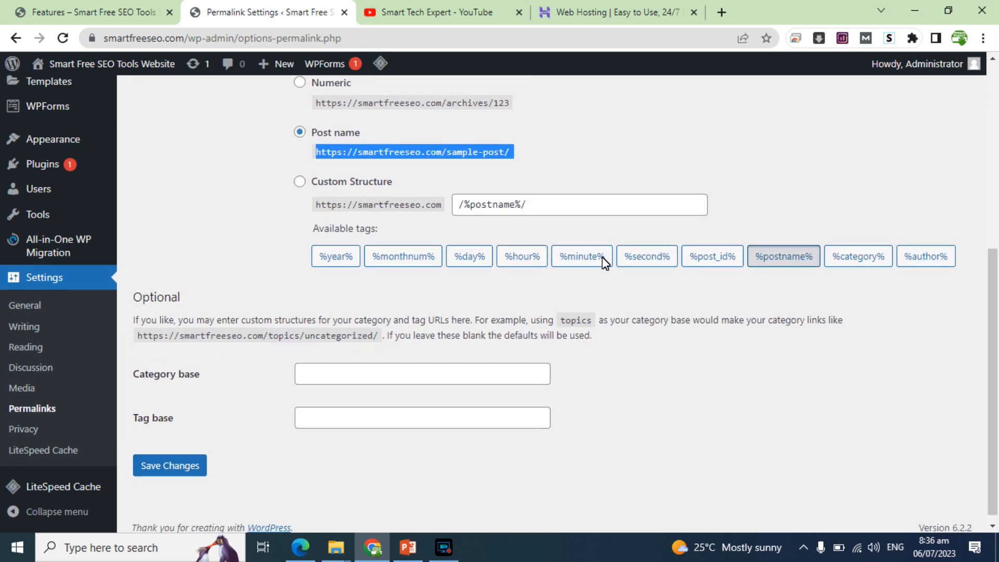
Review the Privacy settings for the Privacy Policy page and the LiteSpeed Cache settings down to the private and force cache URIs.
left_click(27, 430)
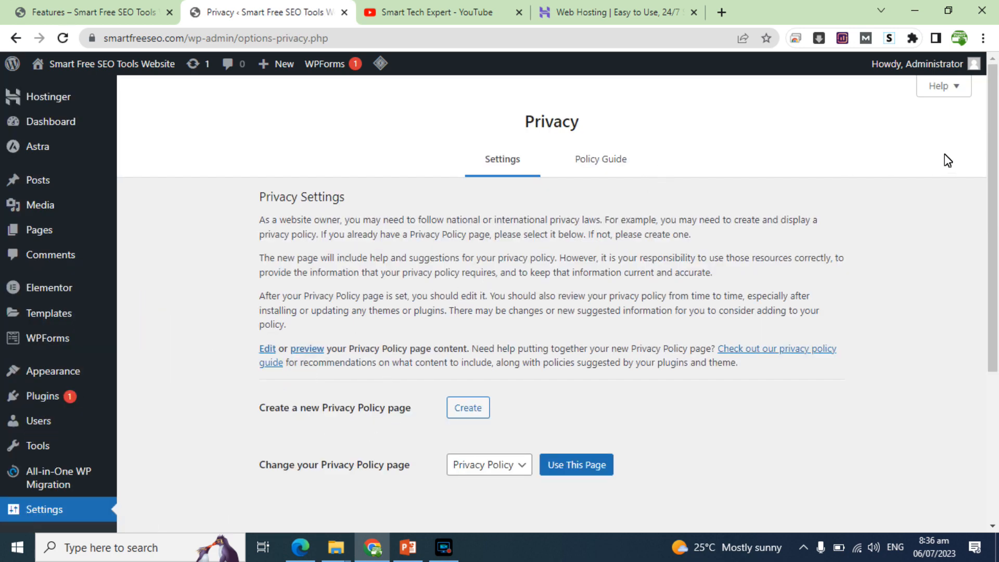
left_click_drag(994, 157, 959, 302)
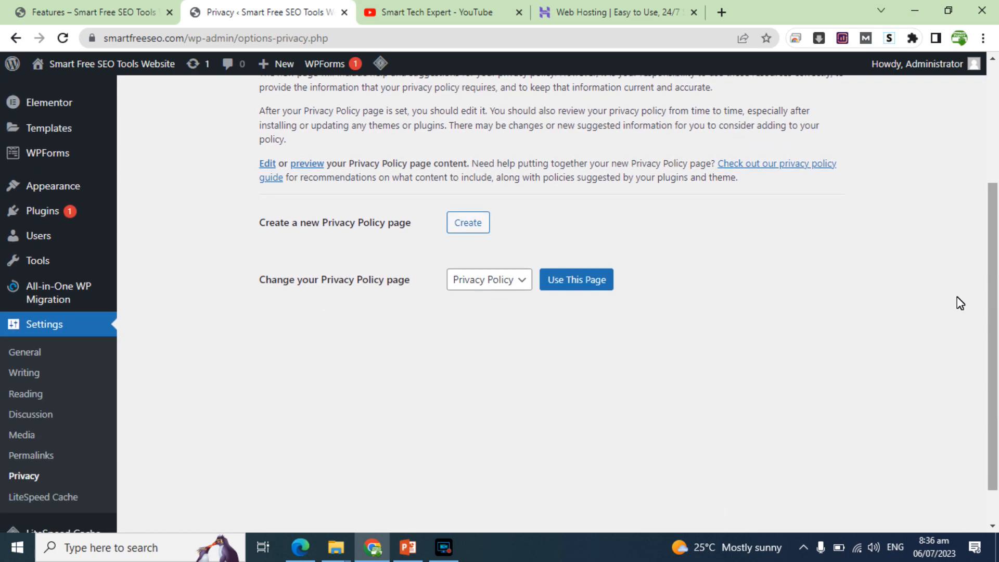
left_click(25, 498)
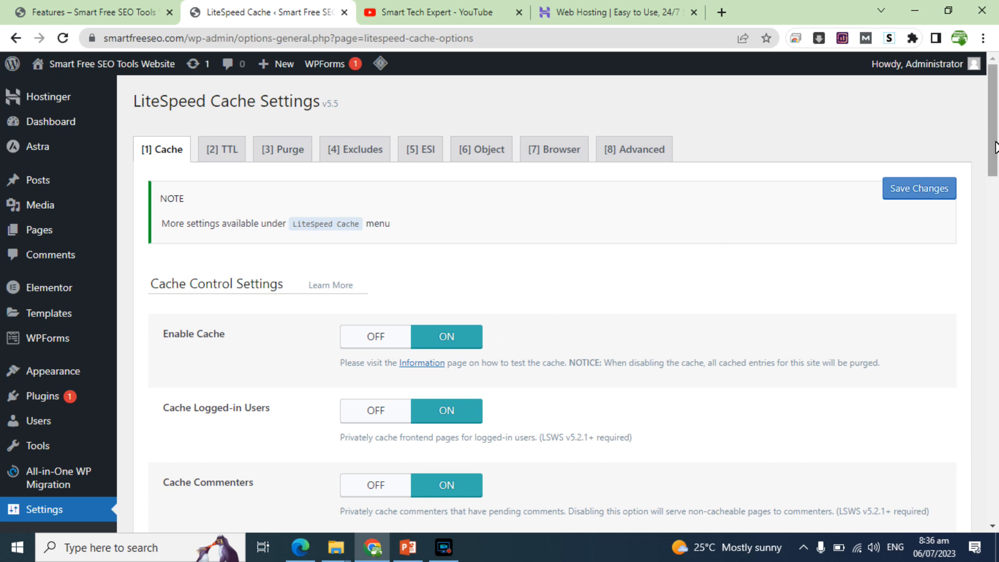
left_click_drag(995, 148, 934, 368)
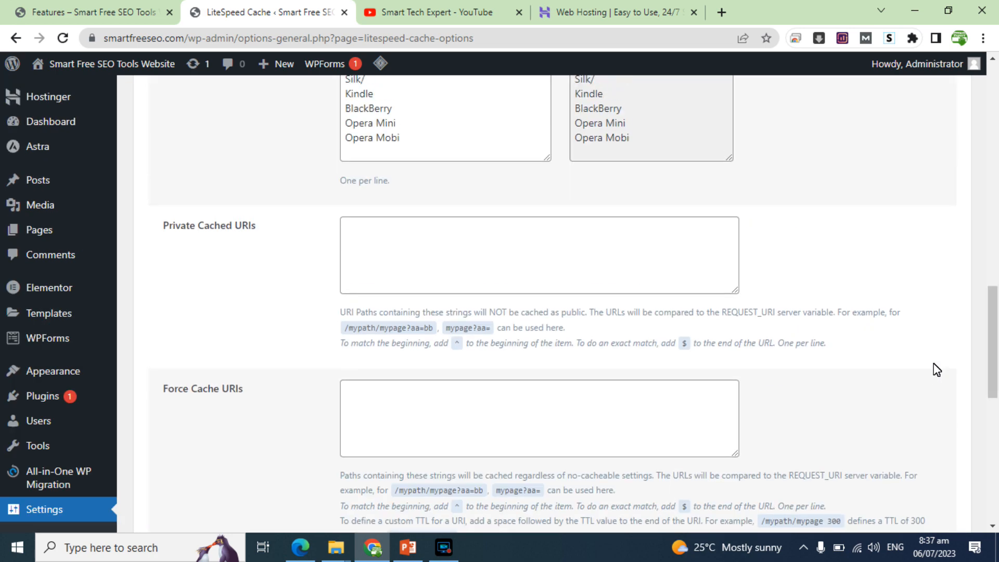
Open the installed themes and start customizing the active Astra theme, viewing the home page preview.
mouse_move(67, 370)
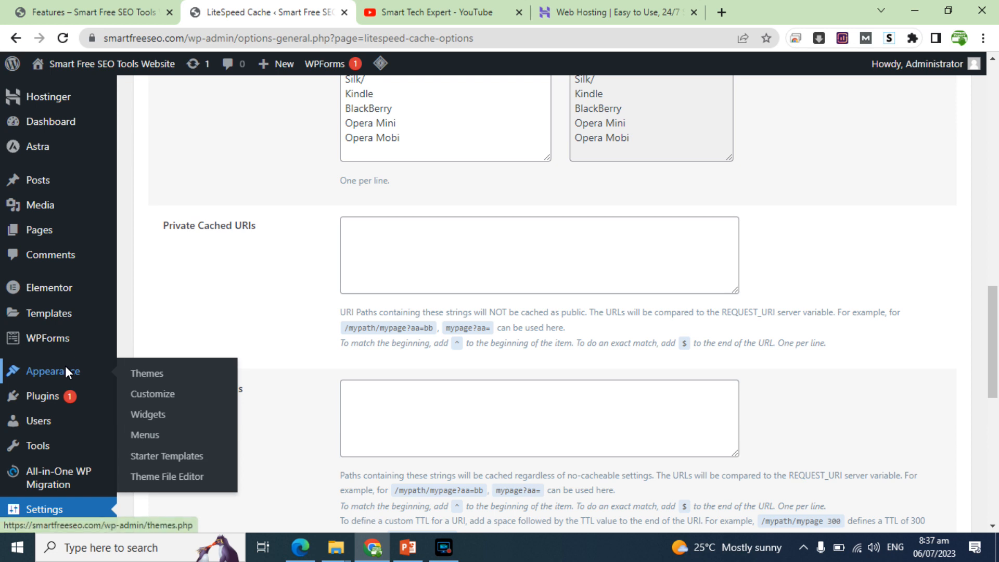
left_click(148, 373)
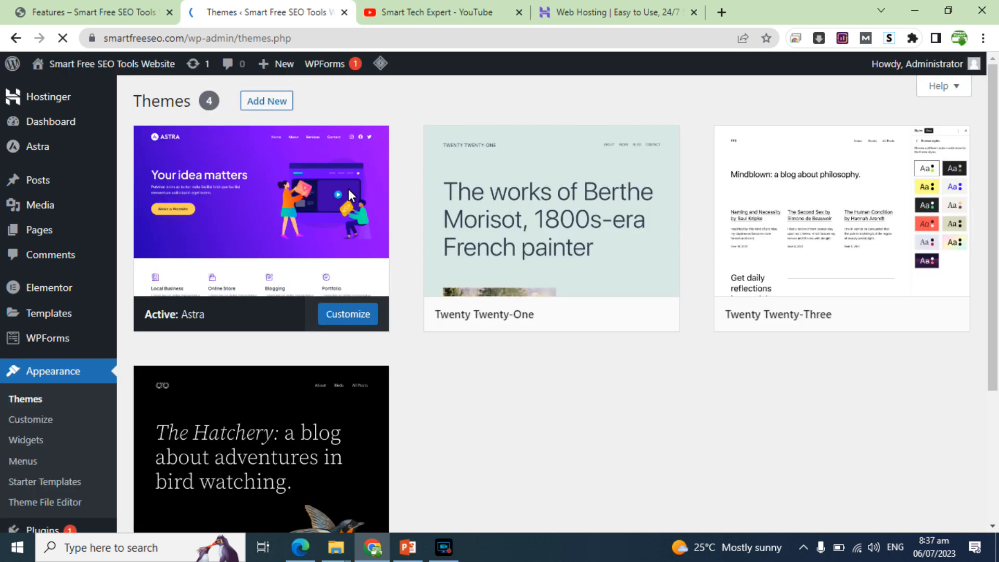
left_click(349, 312)
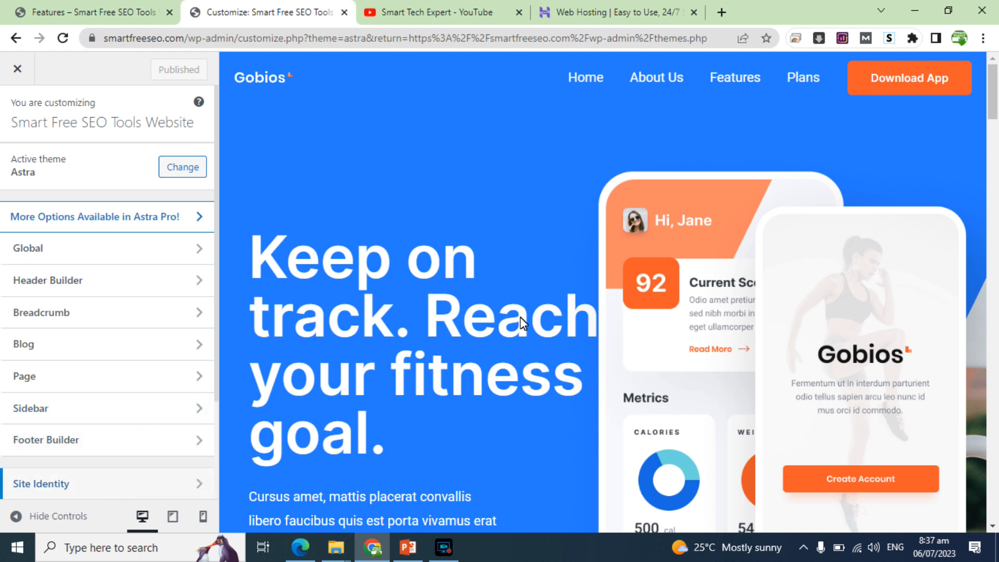
left_click_drag(994, 101, 994, 115)
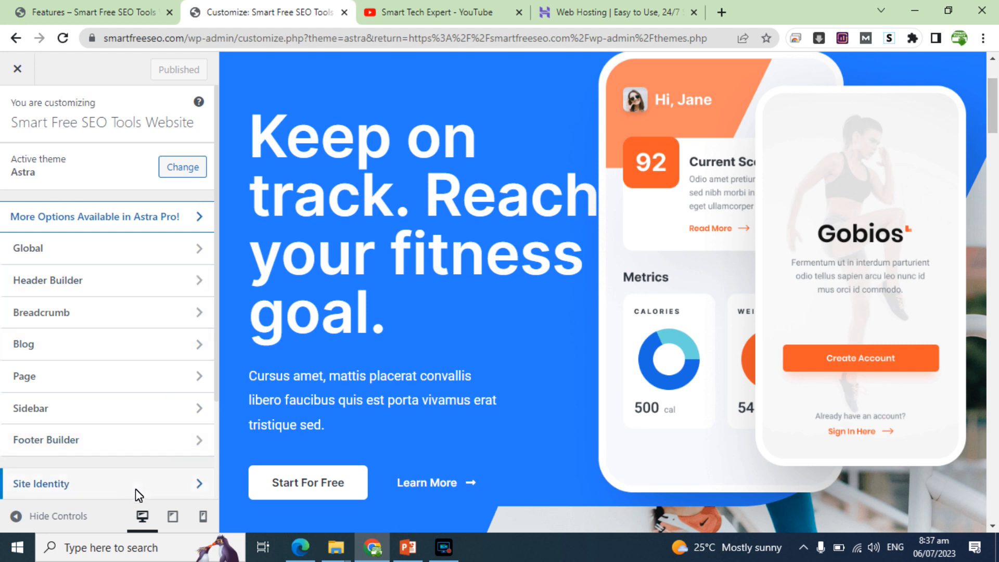
Try the left sidebar and the right sidebar as Astra's default layout, checking the page preview for each.
left_click(98, 403)
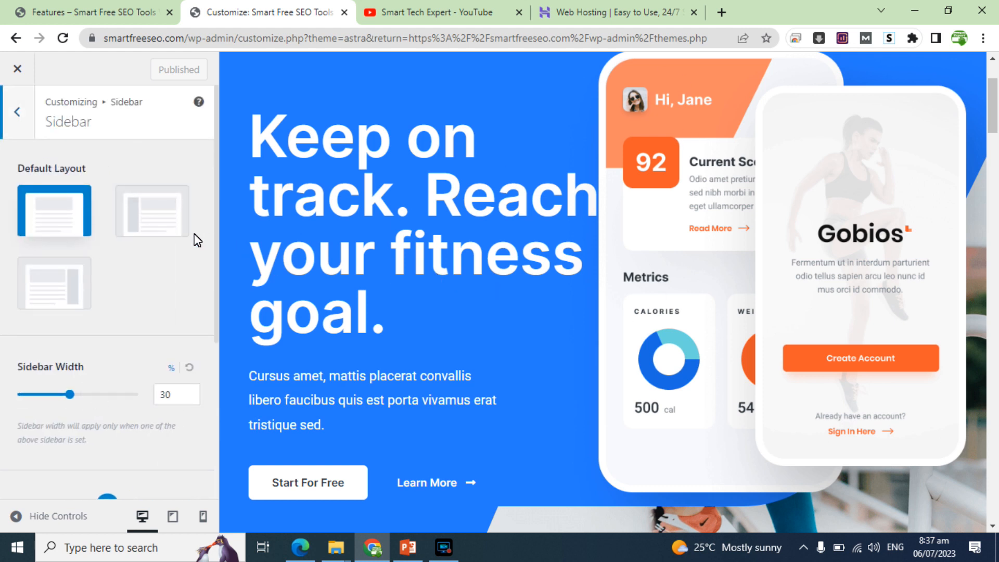
left_click(154, 225)
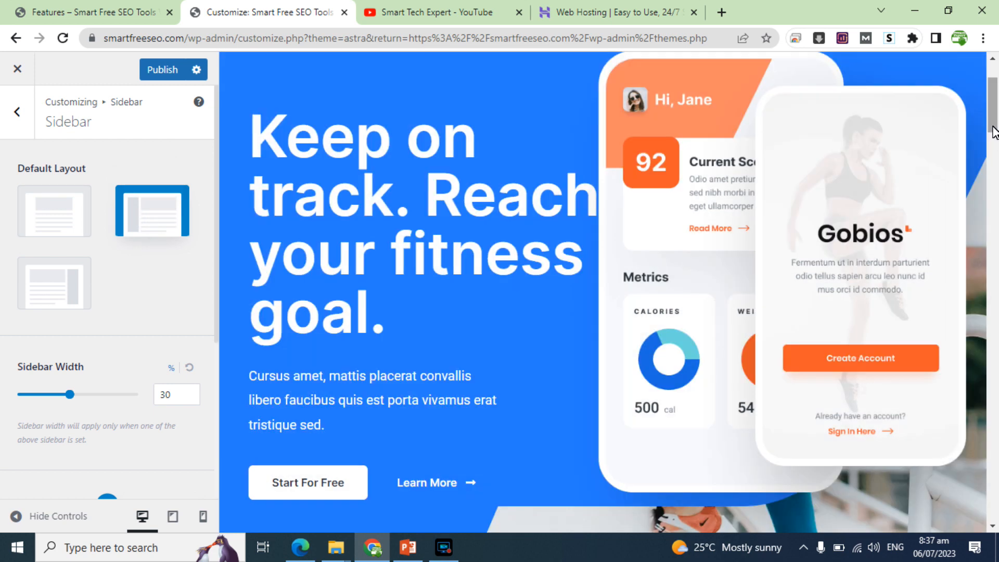
left_click_drag(994, 130, 996, 233)
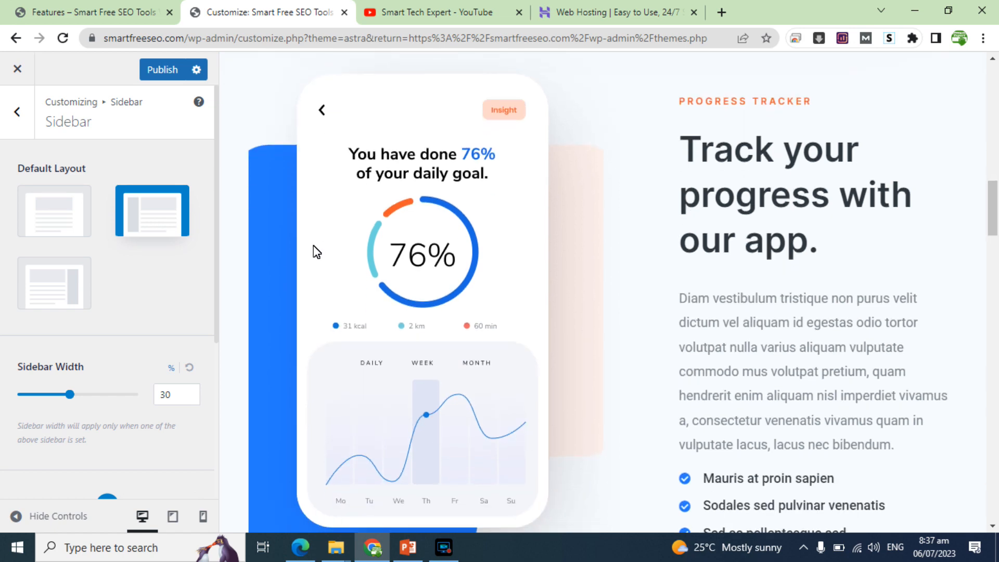
left_click(58, 280)
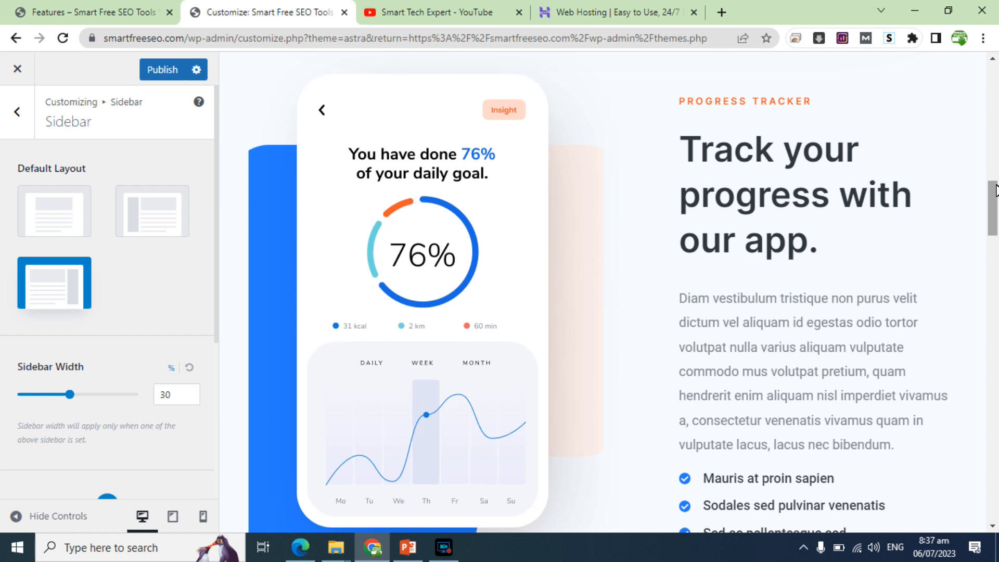
left_click_drag(996, 198, 975, 152)
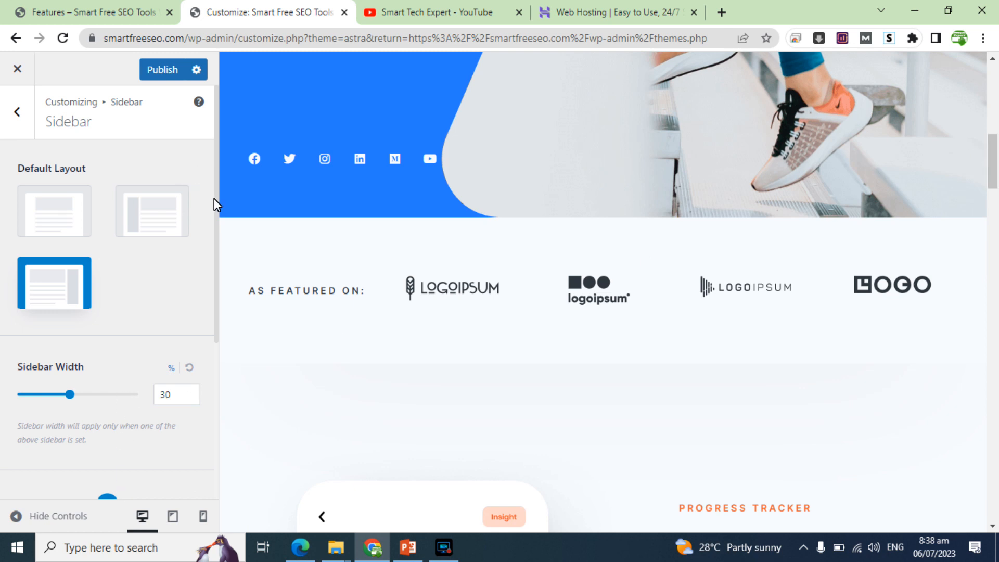
mouse_move(217, 197)
left_mouse_down()
mouse_move(254, 381)
mouse_move(241, 256)
mouse_move(217, 192)
left_mouse_up()
left_click(7, 122)
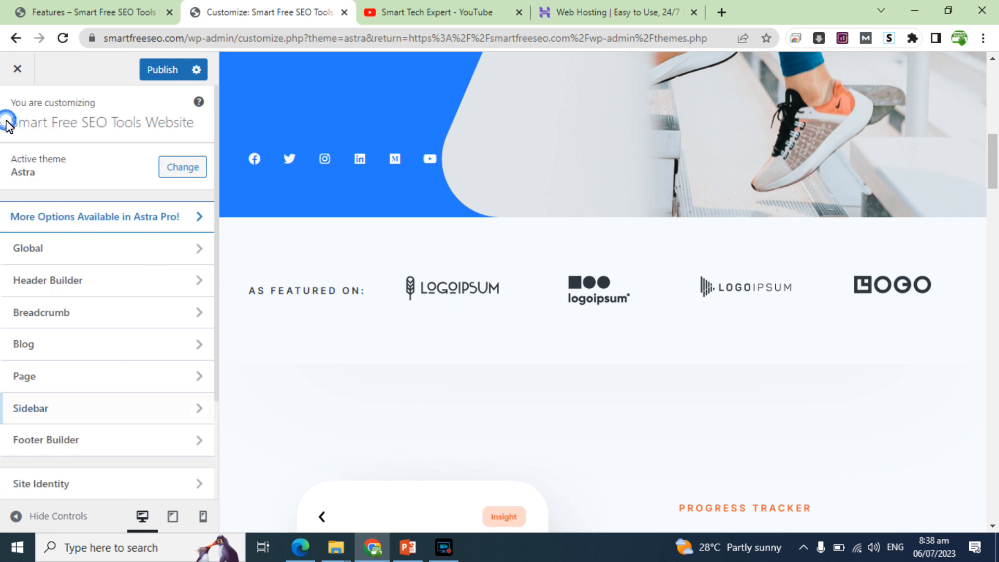
Look at the Header Builder elements, and leave the theme customizer, discarding the unpublished changes.
left_click(113, 282)
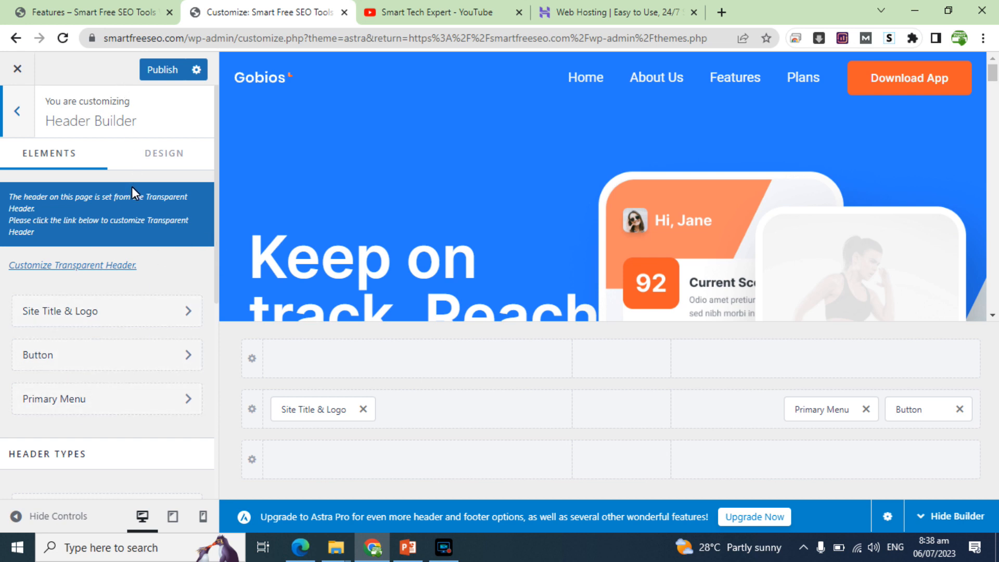
left_click(19, 112)
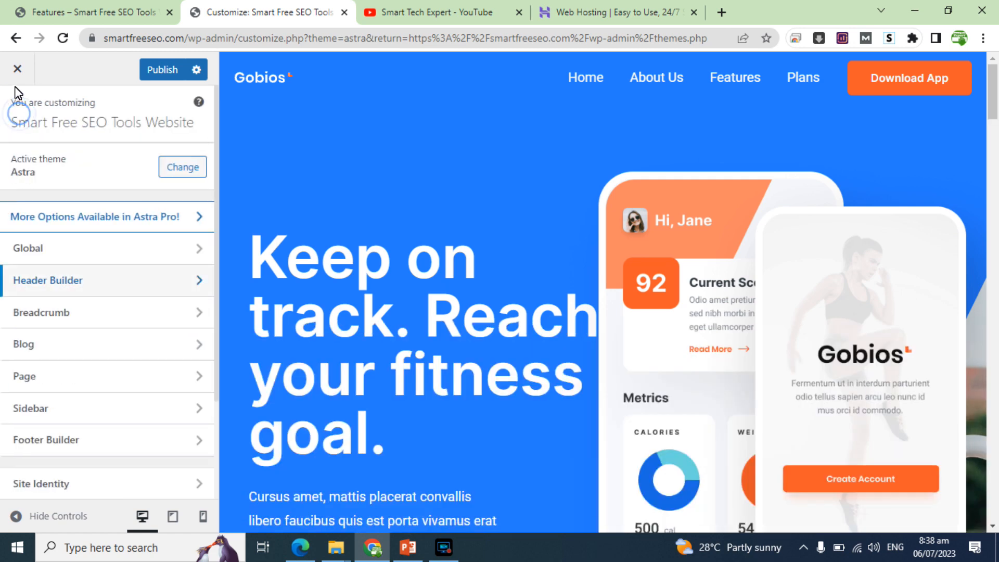
left_click(17, 68)
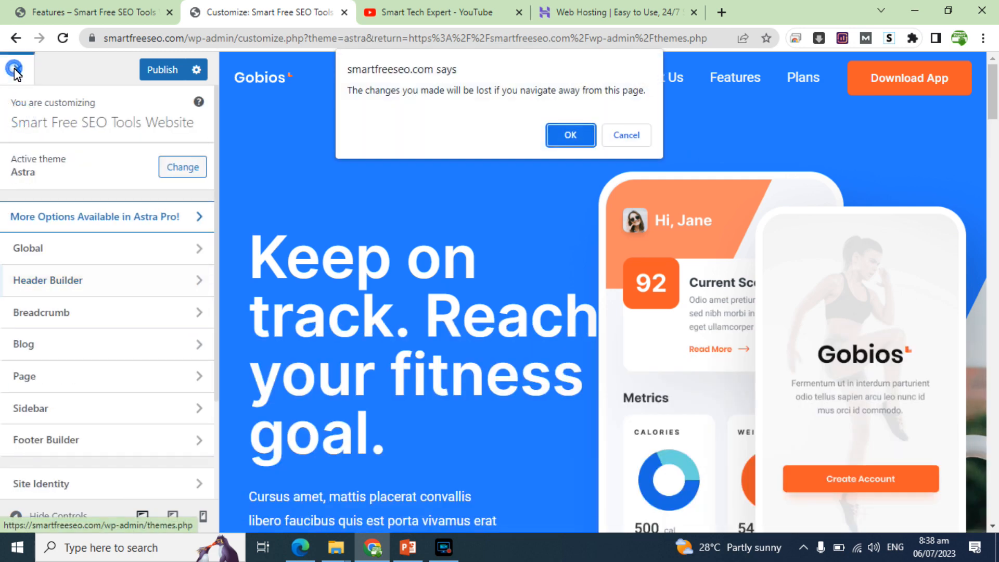
left_click(570, 132)
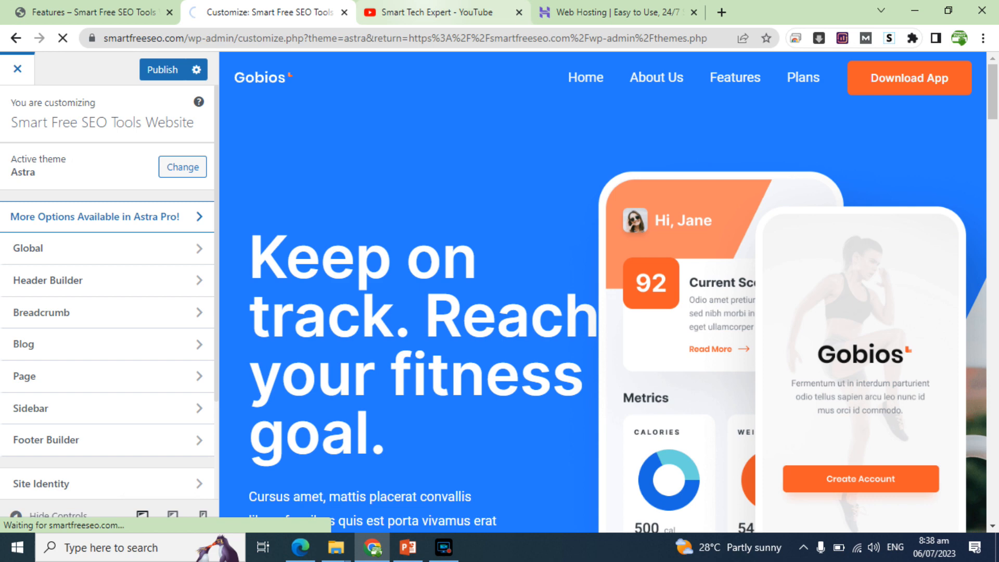
Switch to the Smart Tech Expert channel on YouTube and look through its created playlists.
left_click(426, 7)
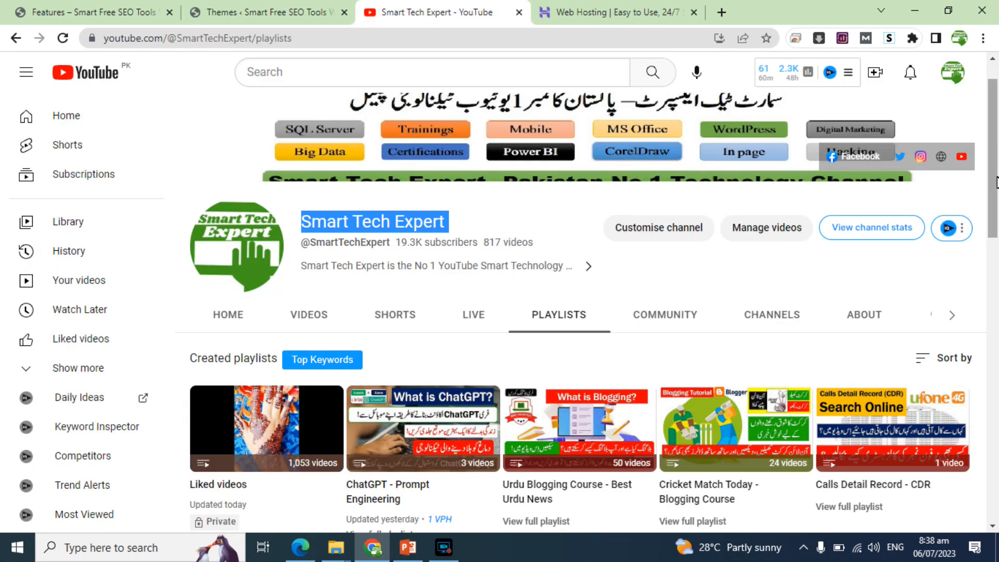
left_click_drag(996, 182, 997, 341)
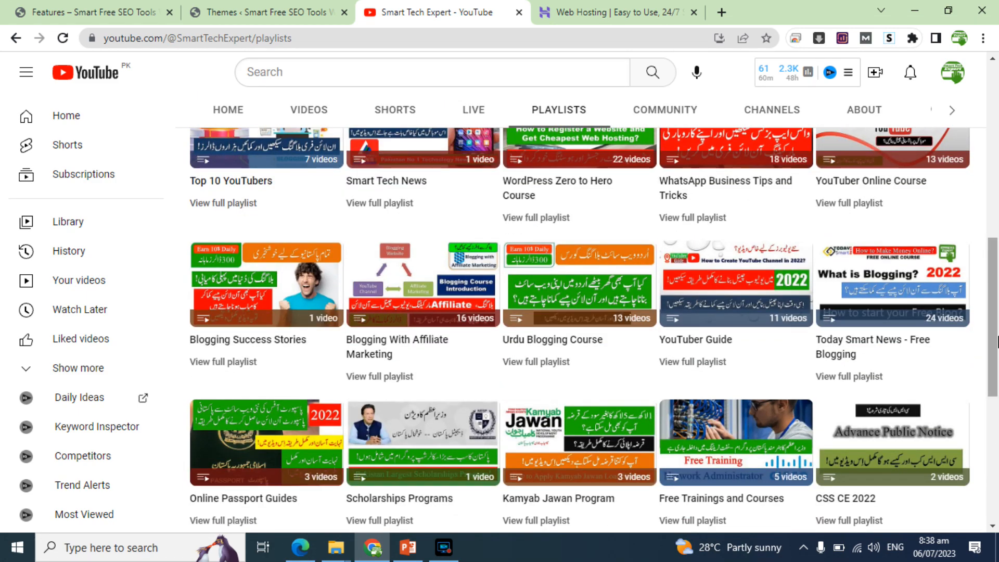